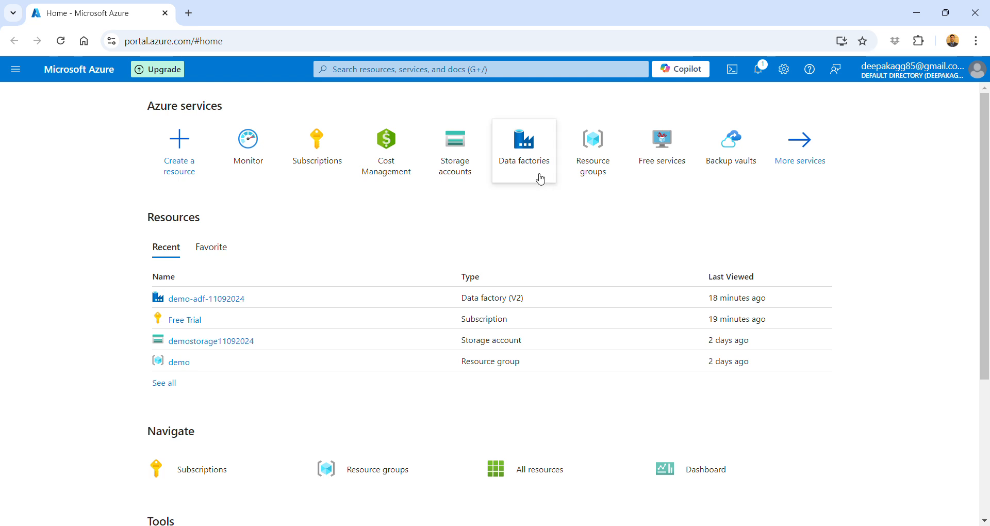
# Step: Find the Data factories service and start creating a new data factory
pyautogui.moveTo(526, 156)
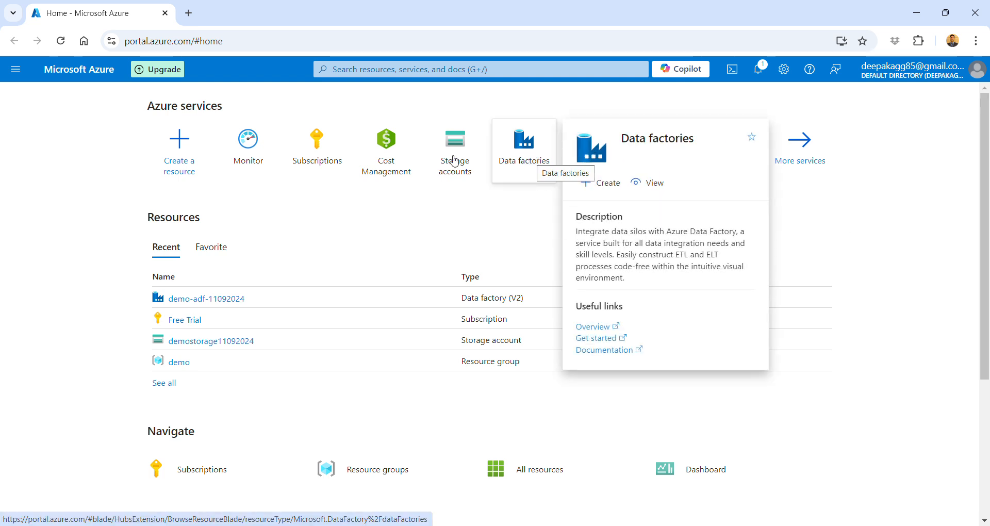
pyautogui.click(351, 70)
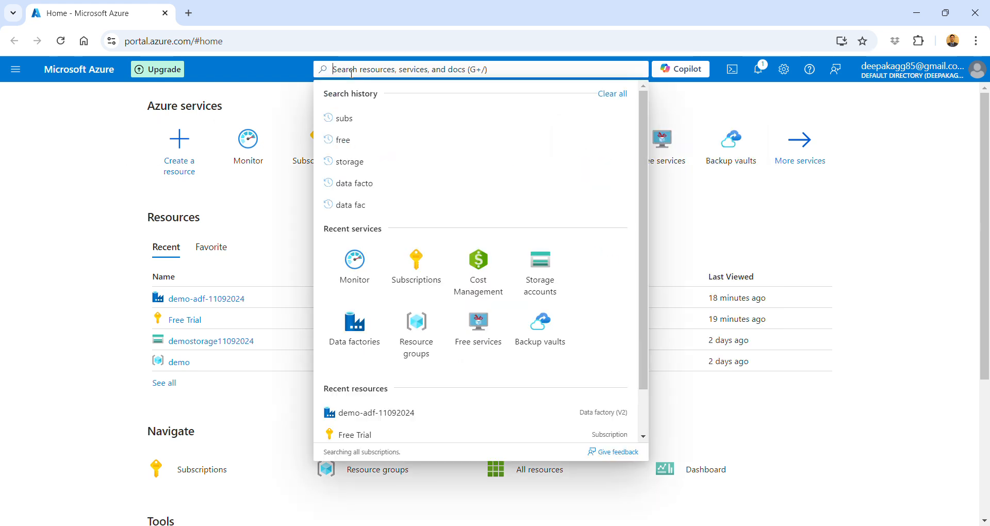
pyautogui.write('data fac')
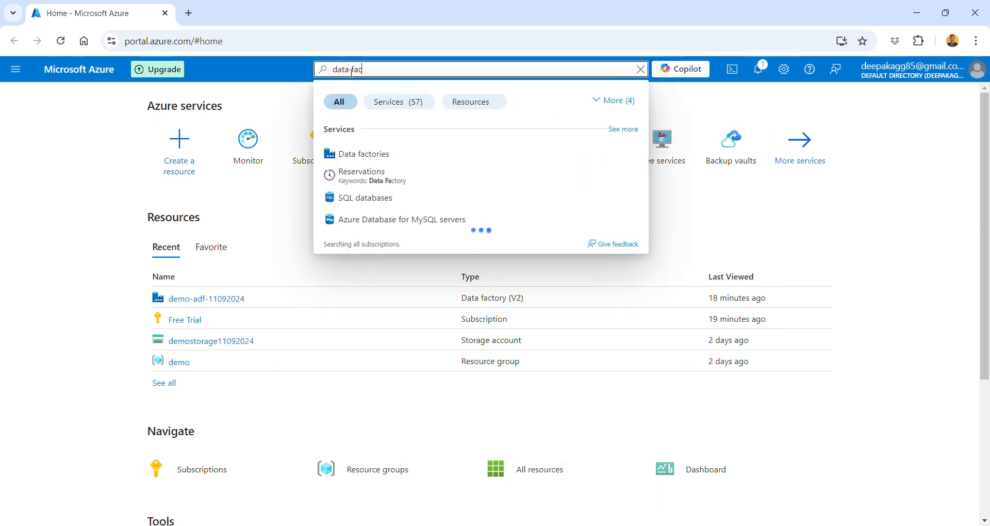
pyautogui.click(392, 153)
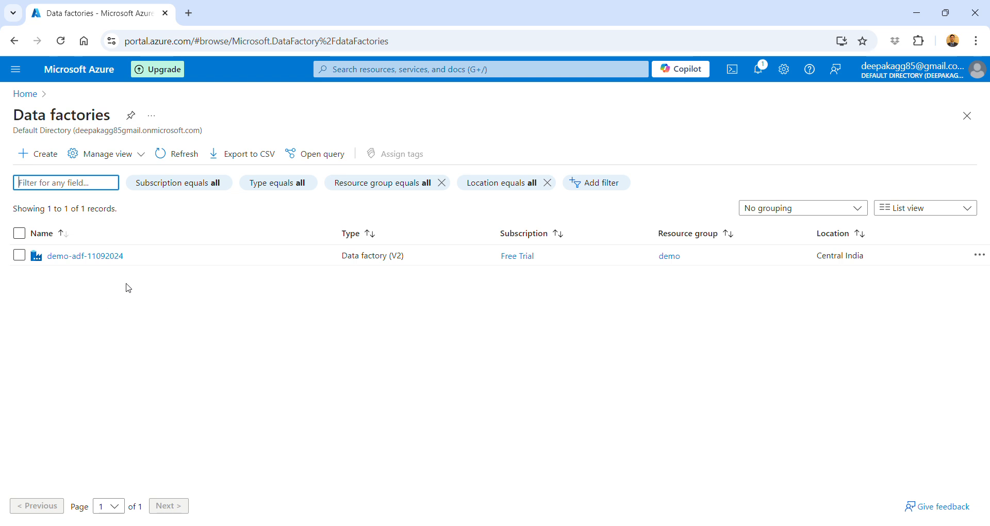
pyautogui.click(49, 160)
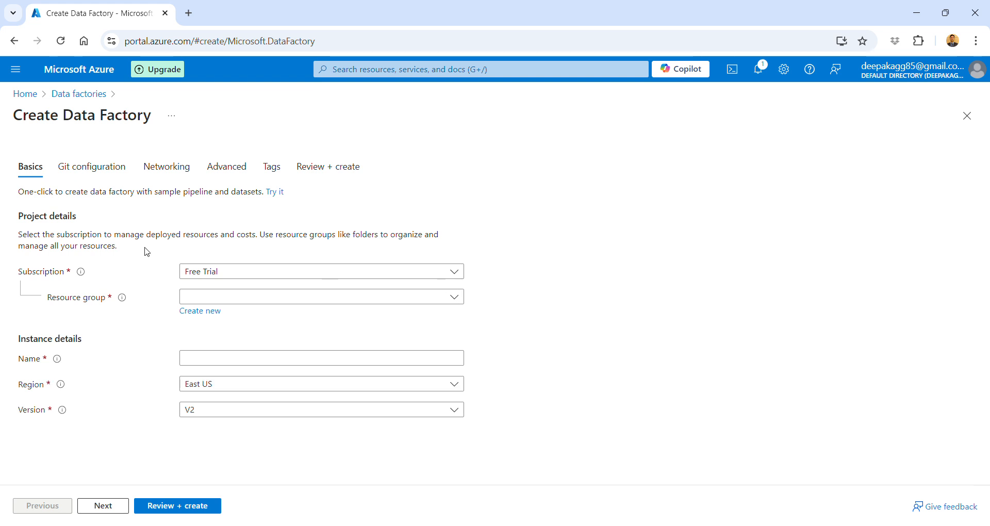
# Step: Assign the new data factory to the existing demo resource group under the Free Trial subscription
pyautogui.click(370, 280)
pyautogui.click(635, 265)
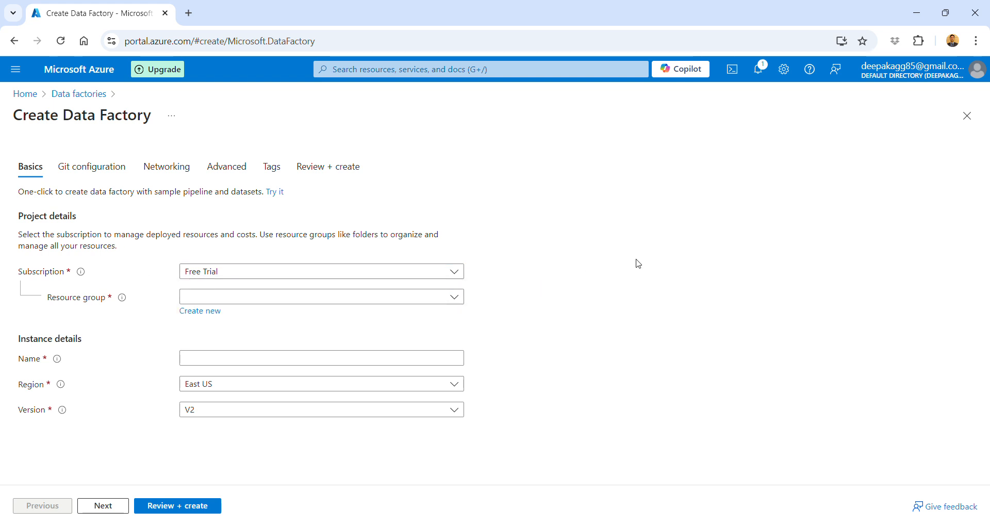
pyautogui.click(242, 301)
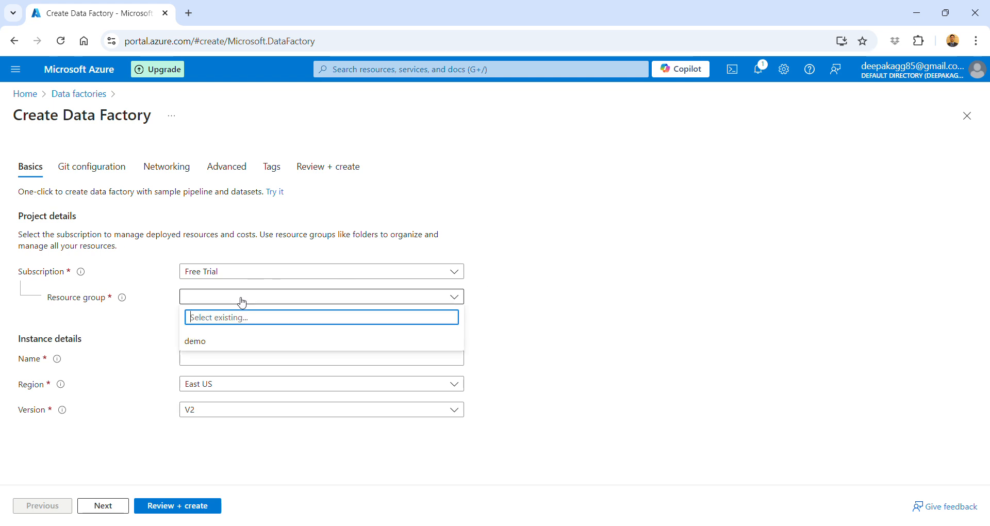
pyautogui.click(197, 349)
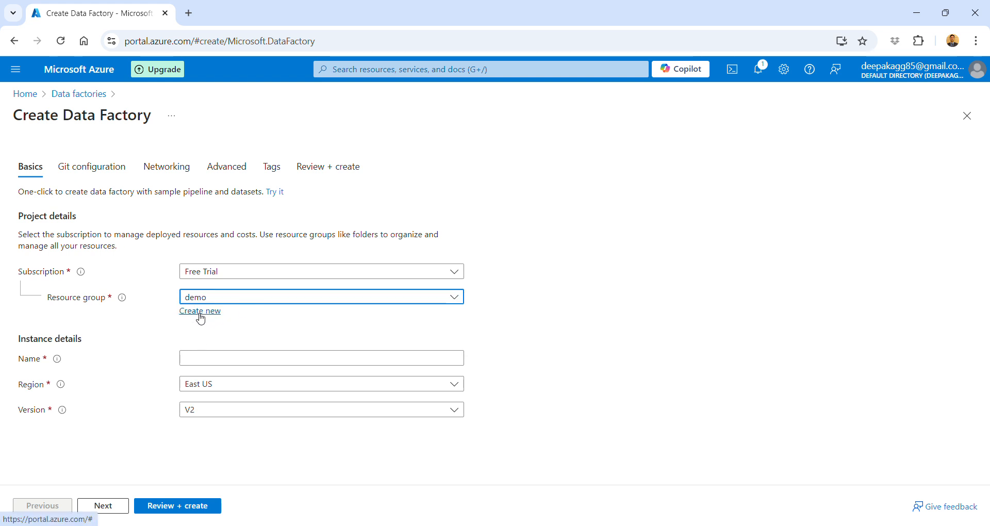
pyautogui.click(269, 319)
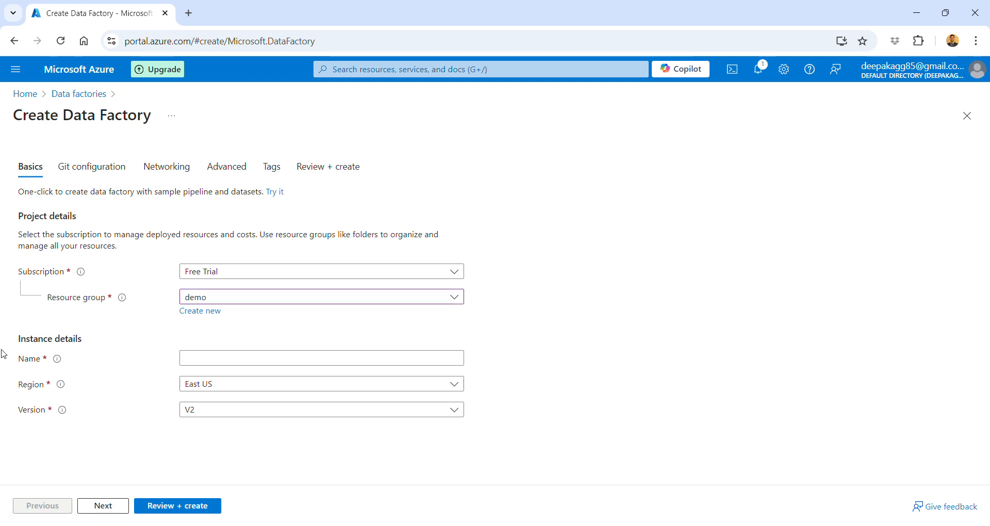
# Step: Name the data factory demo-adf-13092024 and set its region to Central India
pyautogui.click(241, 361)
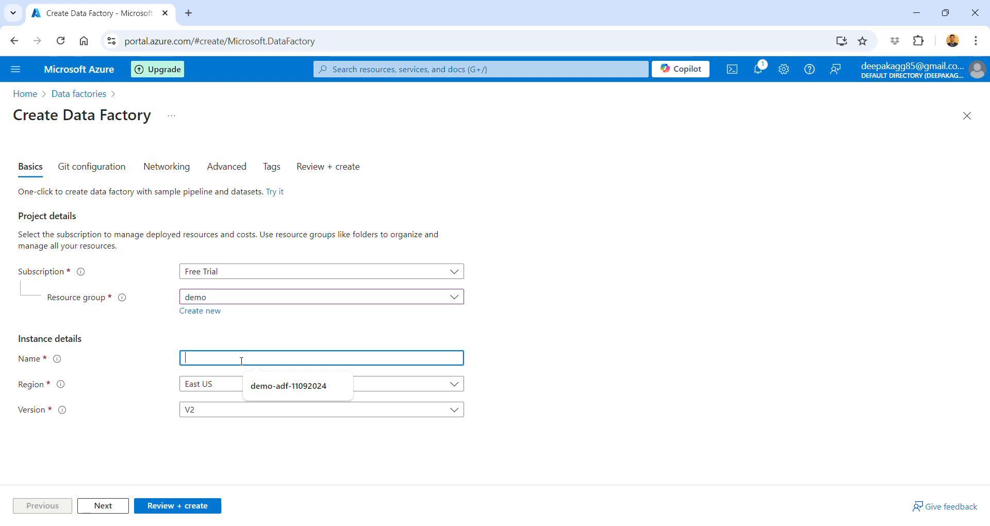
pyautogui.write('demo-adf-13')
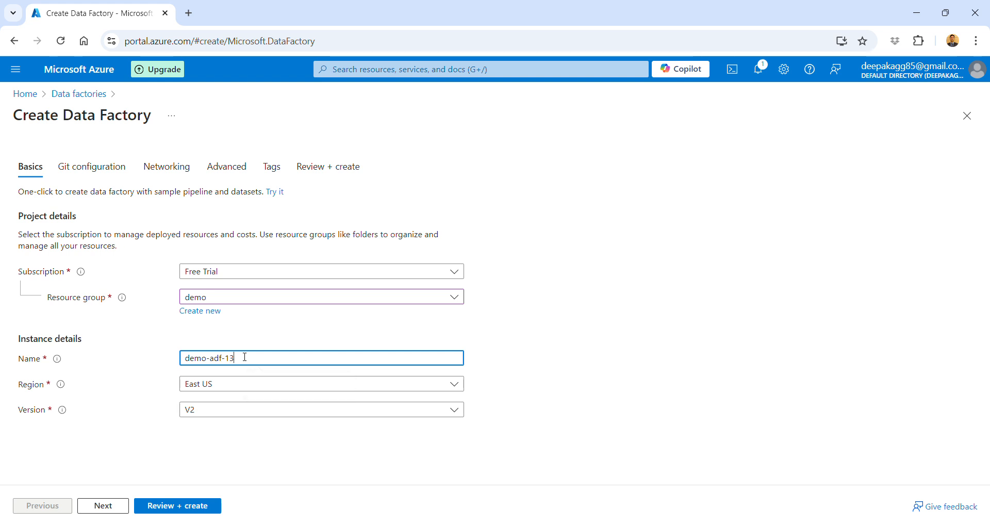
pyautogui.write('092024')
pyautogui.click(493, 351)
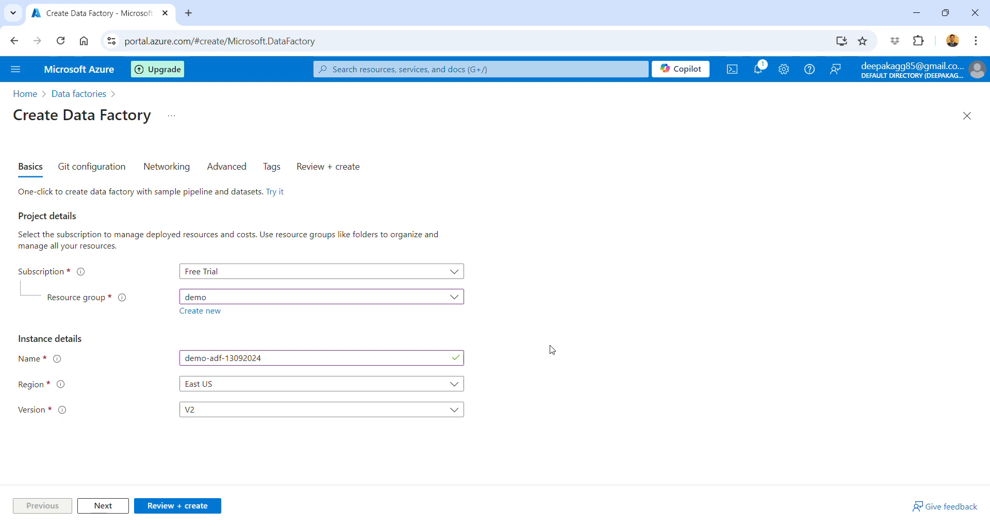
pyautogui.click(258, 386)
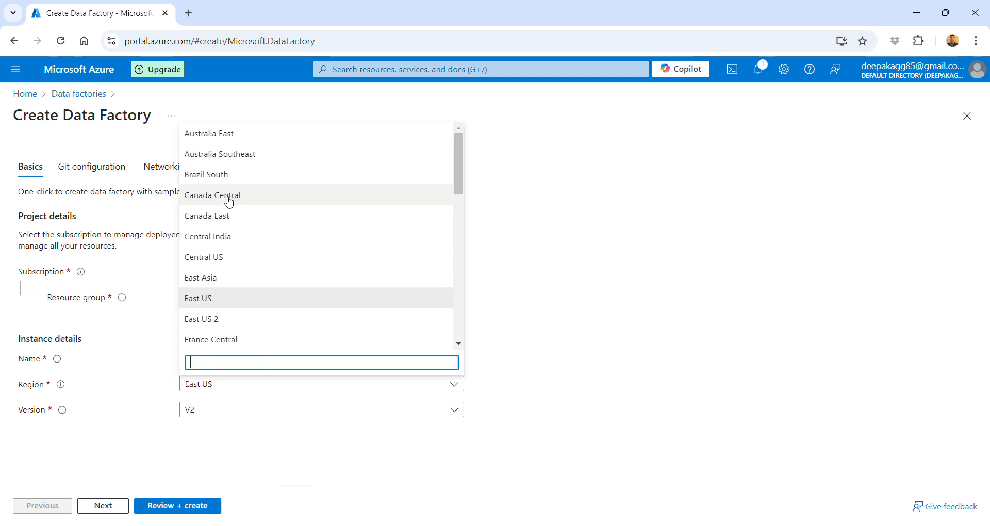
pyautogui.click(214, 237)
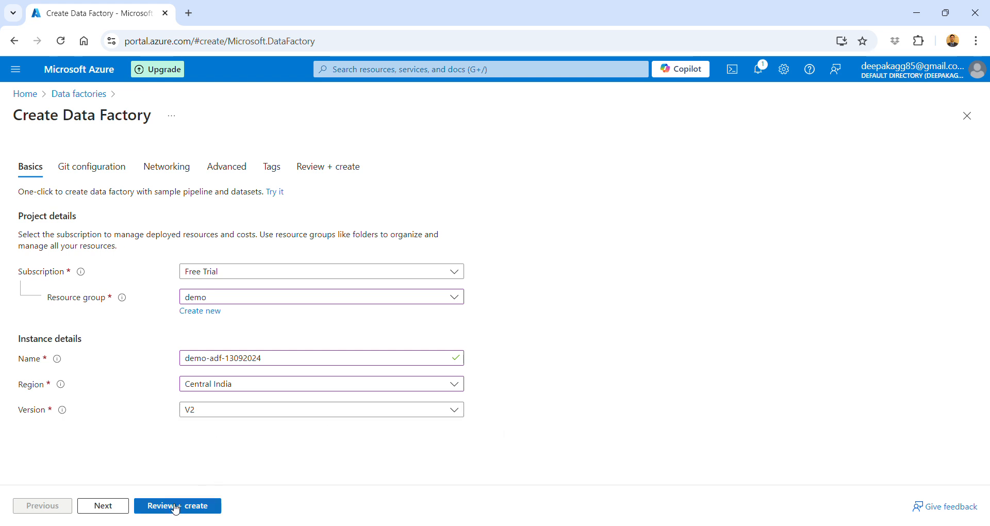
# Step: Examine the Git repository options for the data factory, keeping Git configuration postponed
pyautogui.click(103, 506)
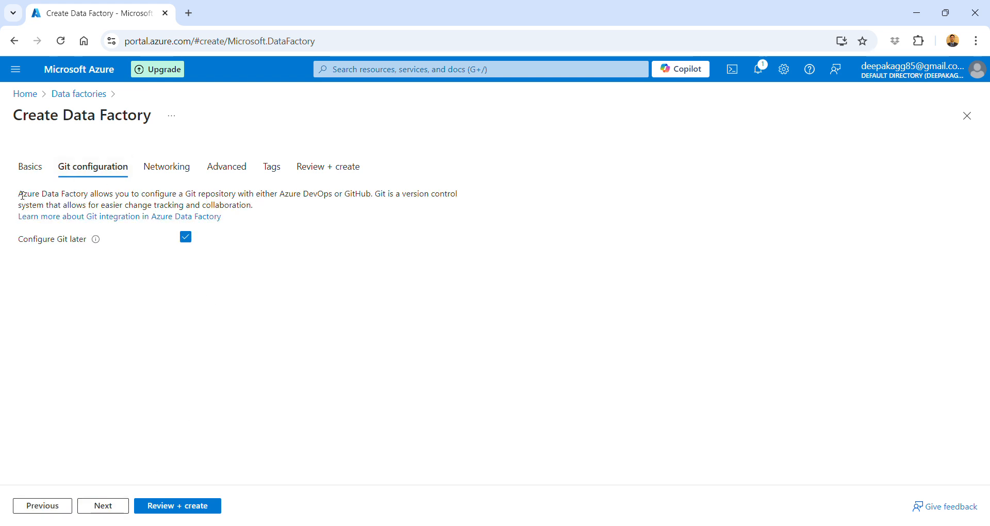
pyautogui.moveTo(21, 195); pyautogui.dragTo(347, 210)
pyautogui.click(392, 237)
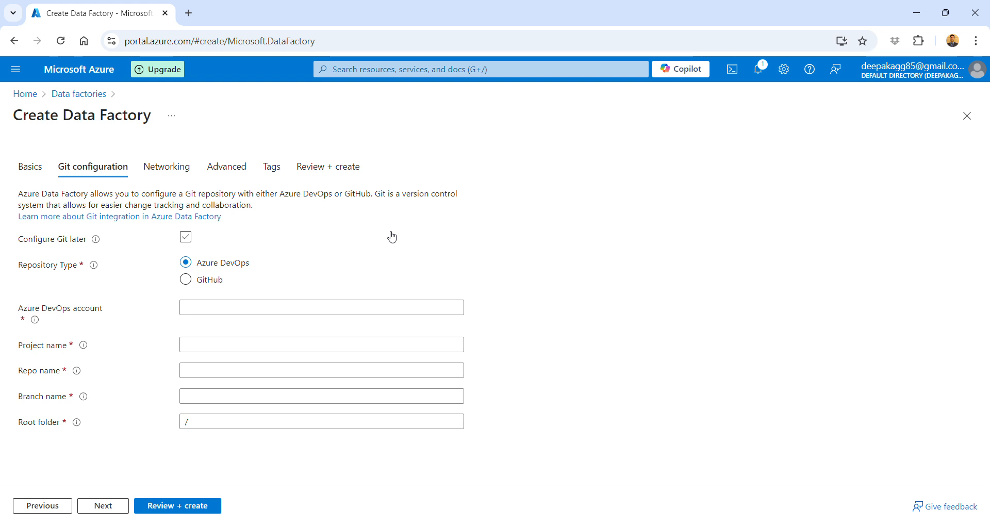
pyautogui.click(186, 237)
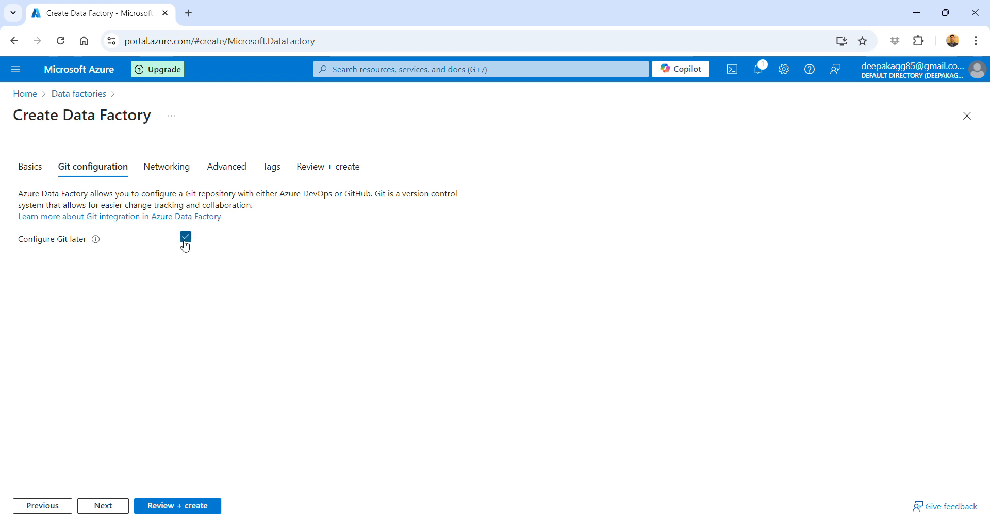
# Step: Examine the networking, encryption and tag settings of the new data factory without changing them
pyautogui.click(170, 174)
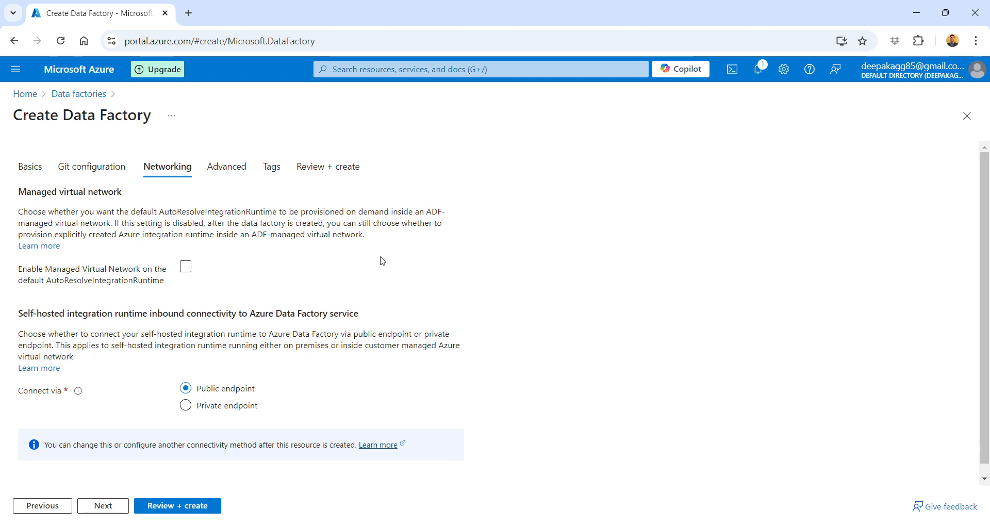
pyautogui.click(222, 168)
pyautogui.moveTo(111, 223); pyautogui.dragTo(305, 223)
pyautogui.moveTo(50, 235); pyautogui.dragTo(256, 238)
pyautogui.click(258, 239)
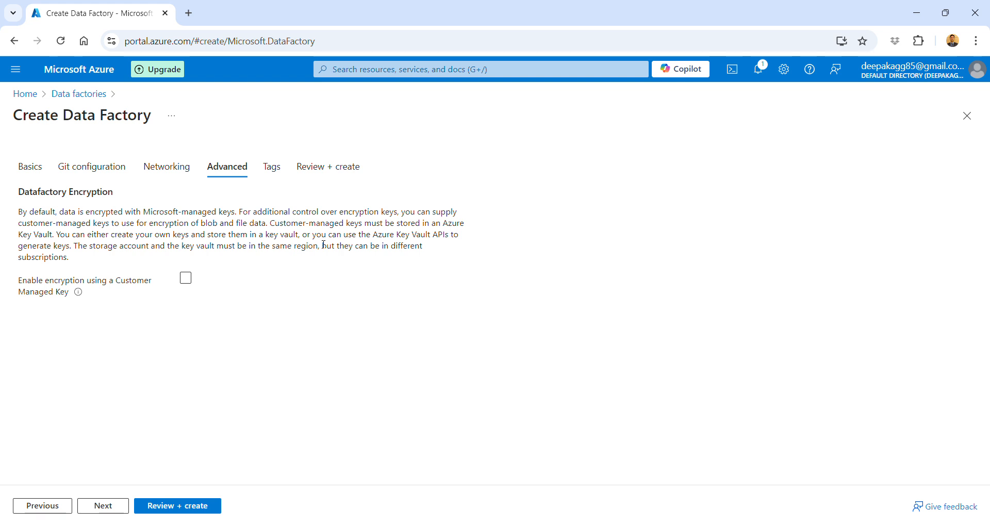
pyautogui.click(271, 167)
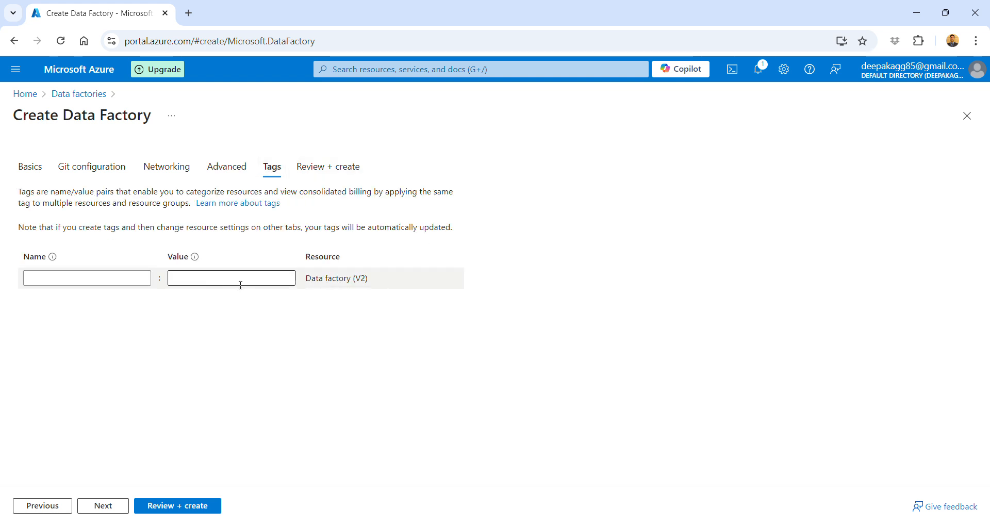
# Step: Review the configuration summary and create the demo-adf-13092024 data factory
pyautogui.click(340, 172)
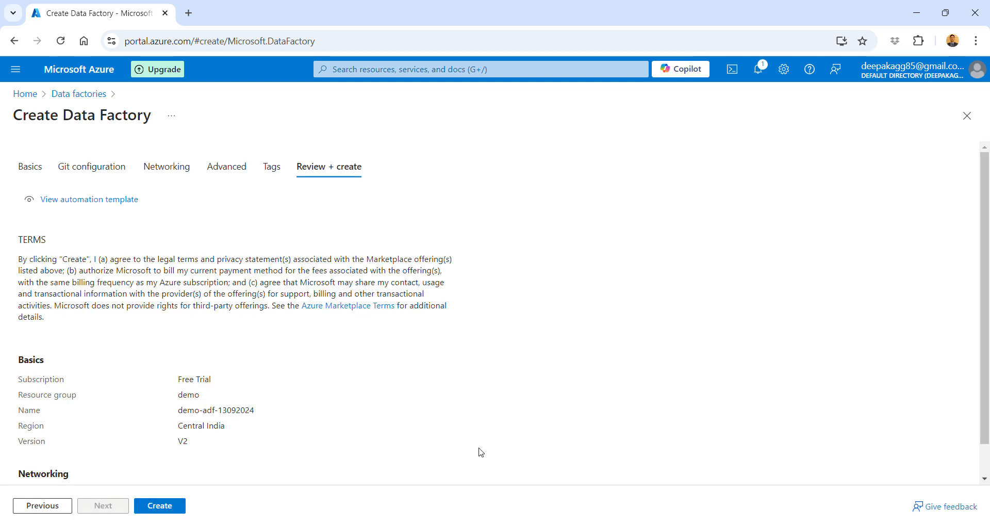
pyautogui.scroll(-2, 481, 452)
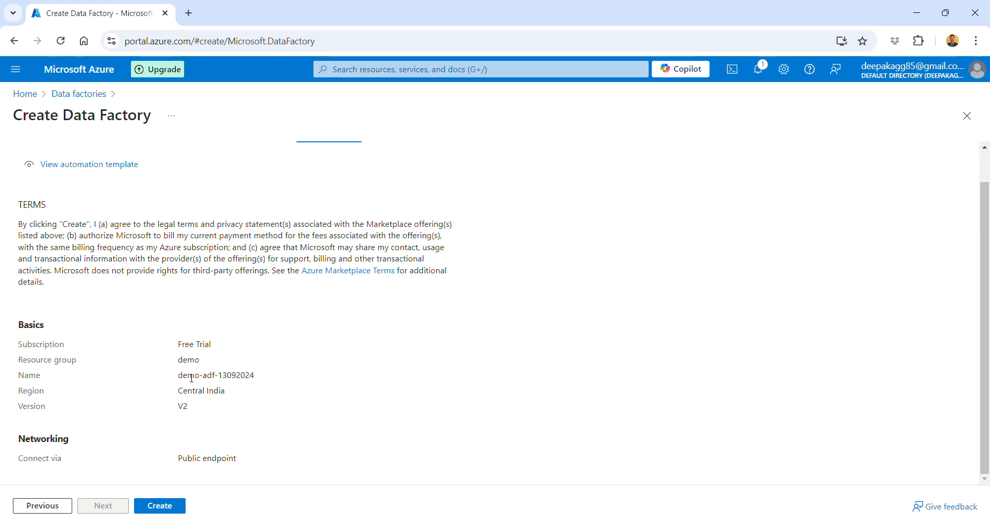
pyautogui.moveTo(178, 376); pyautogui.dragTo(253, 376)
pyautogui.click(280, 378)
pyautogui.click(172, 511)
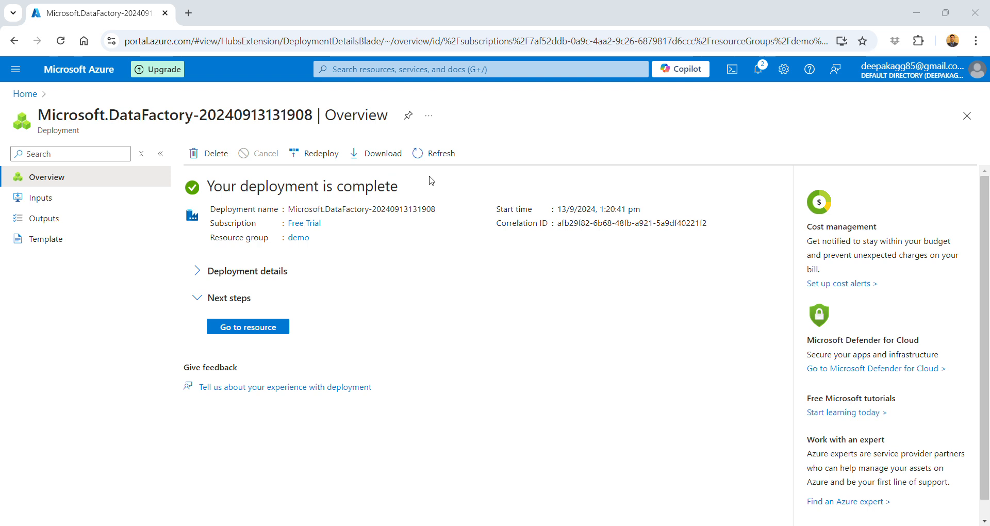
# Step: Open the deployed data factory in Azure Data Factory Studio and go to its authoring workspace
pyautogui.click(244, 329)
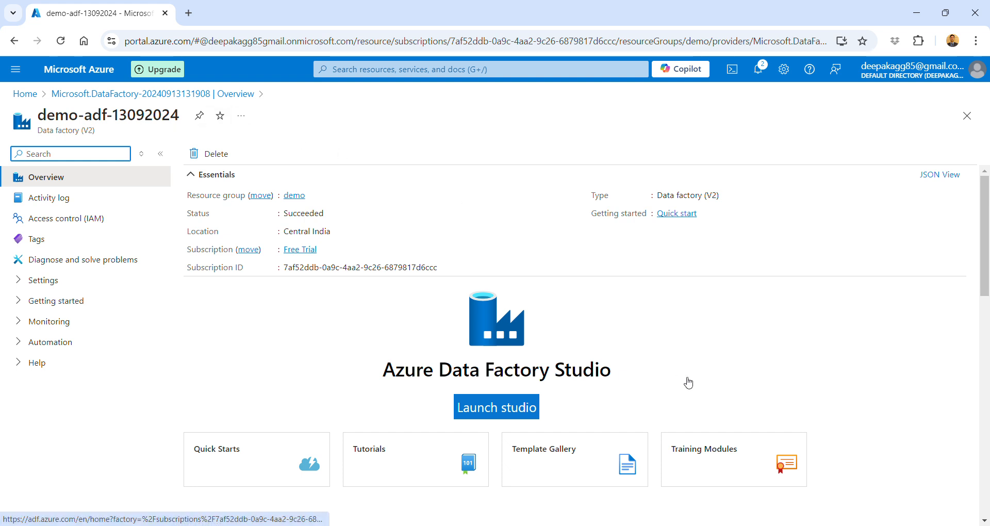
pyautogui.click(485, 413)
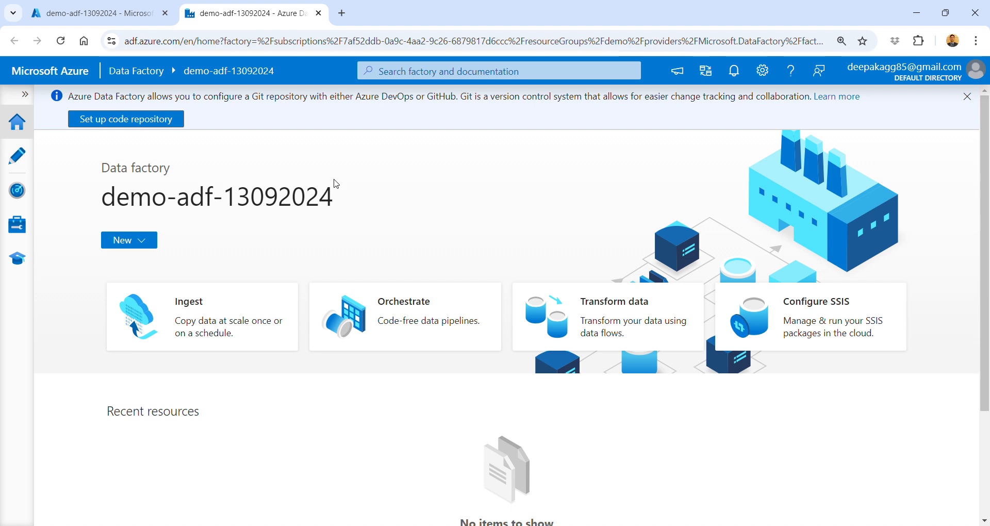
pyautogui.click(25, 96)
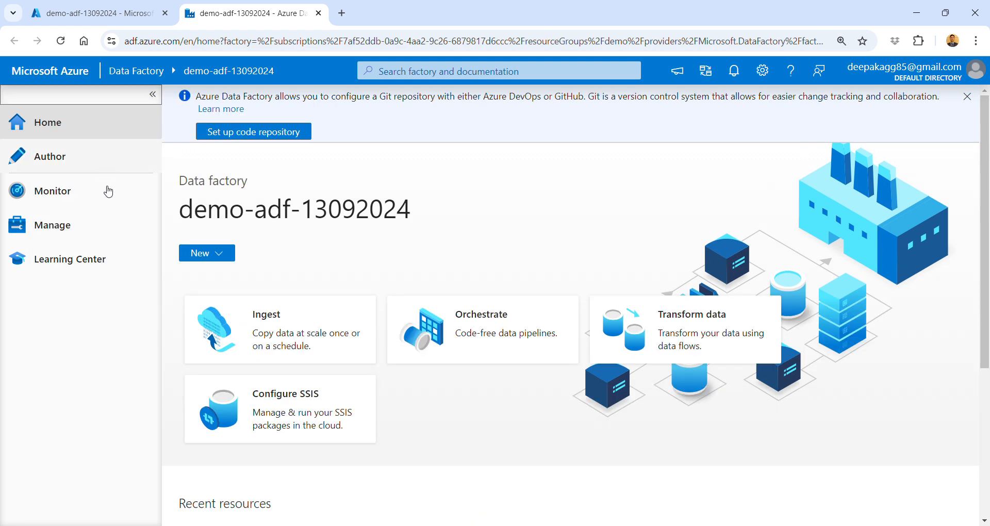
pyautogui.click(88, 167)
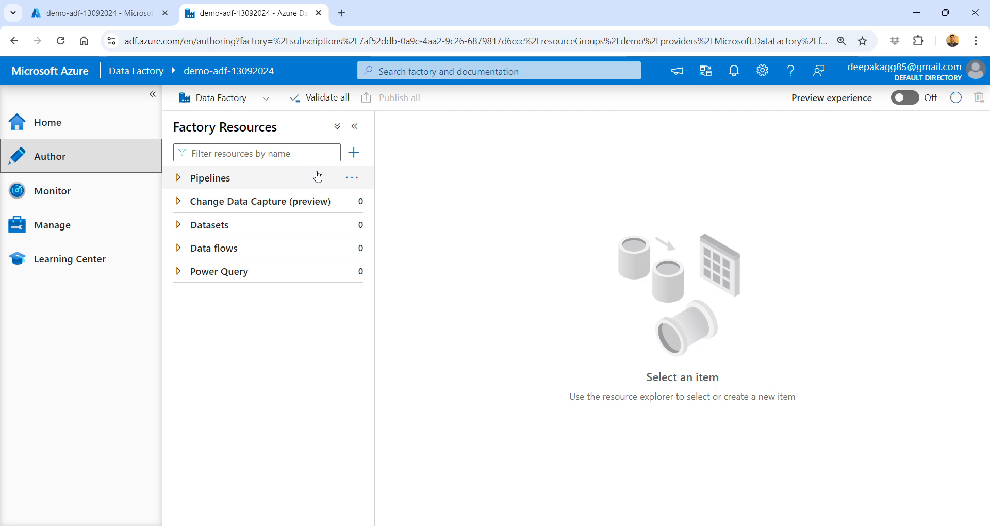
# Step: Create a new blank pipeline, then collapse the navigation and hide the pipeline properties to enlarge the canvas
pyautogui.click(353, 181)
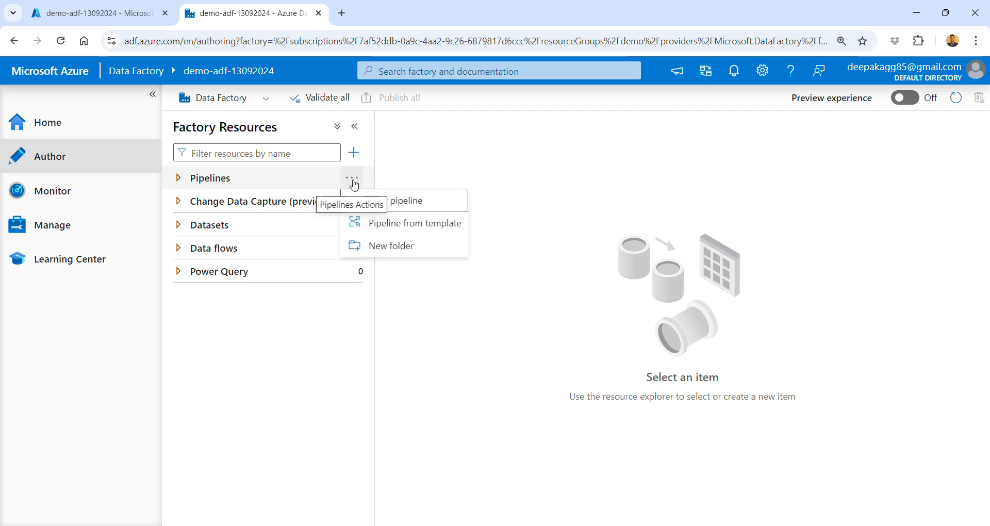
pyautogui.click(411, 201)
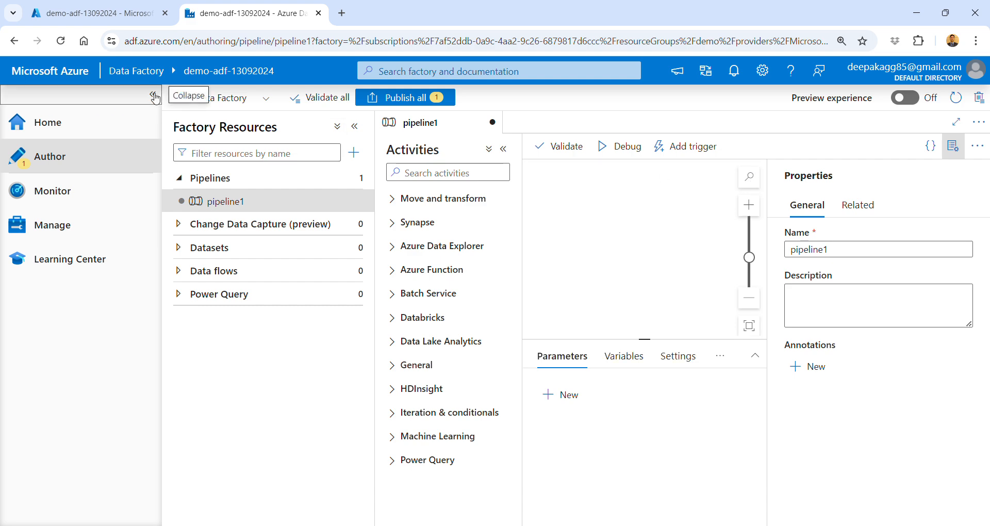
pyautogui.click(154, 94)
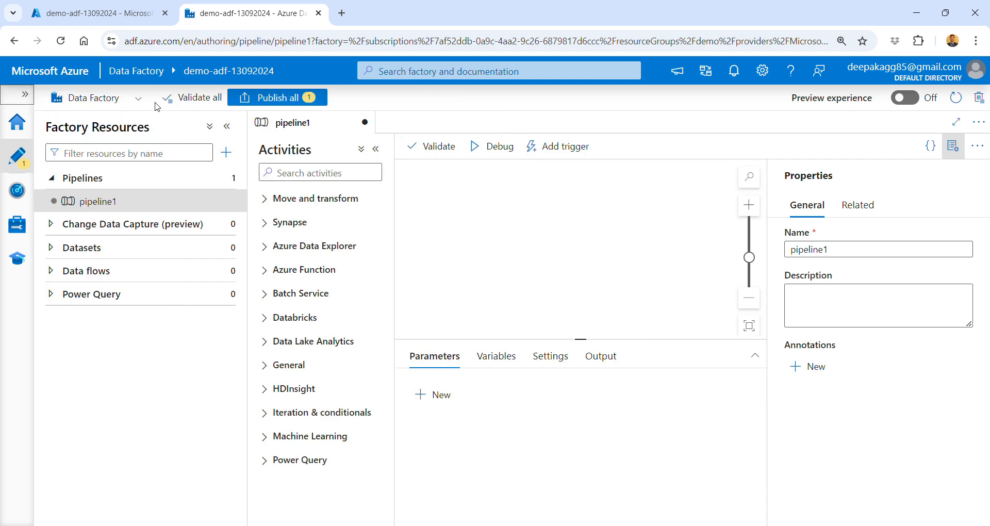
pyautogui.click(953, 146)
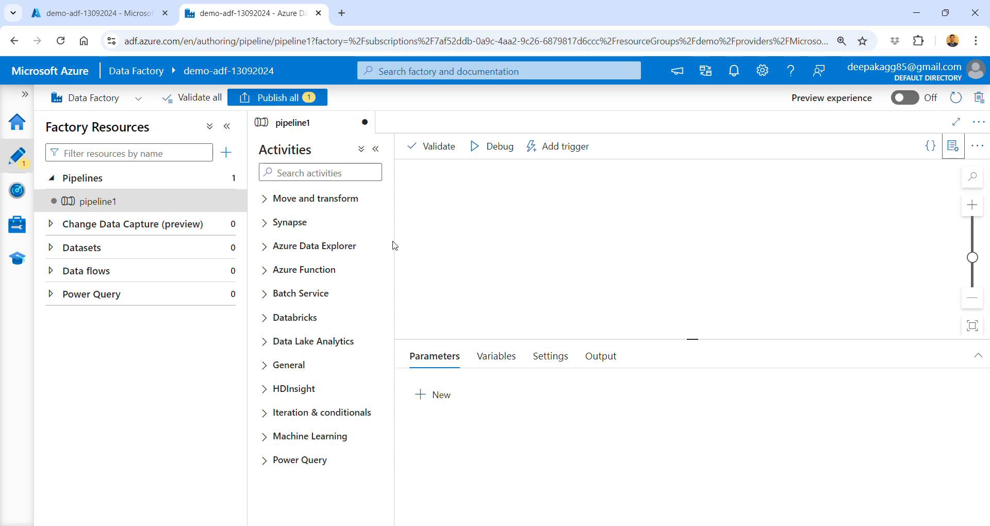
pyautogui.click(114, 211)
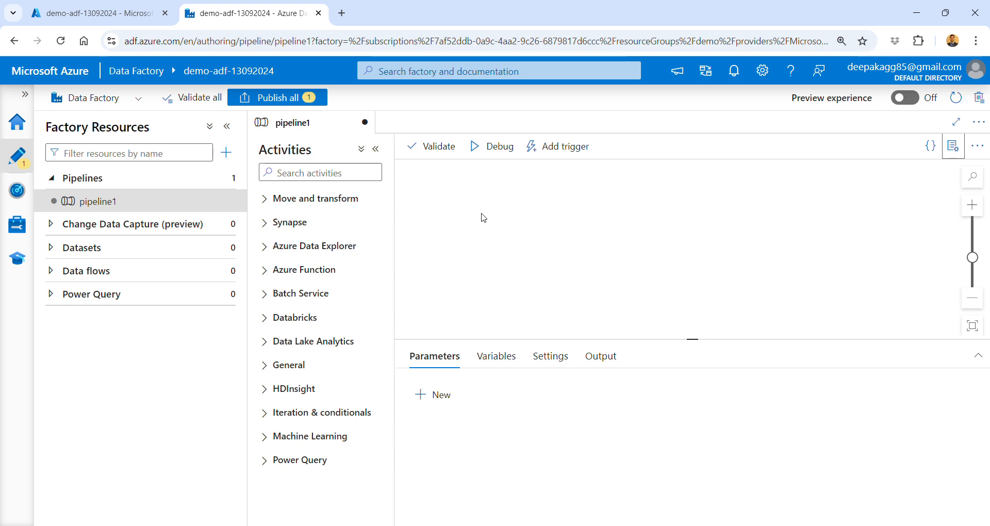
# Step: Add a Copy data activity to the pipeline canvas and show its source settings
pyautogui.click(293, 206)
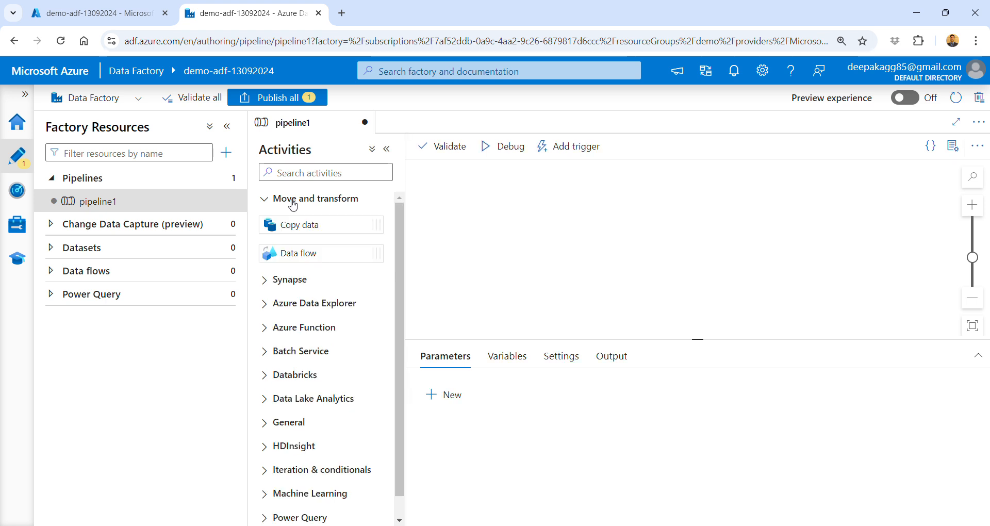
pyautogui.moveTo(289, 226); pyautogui.dragTo(455, 212)
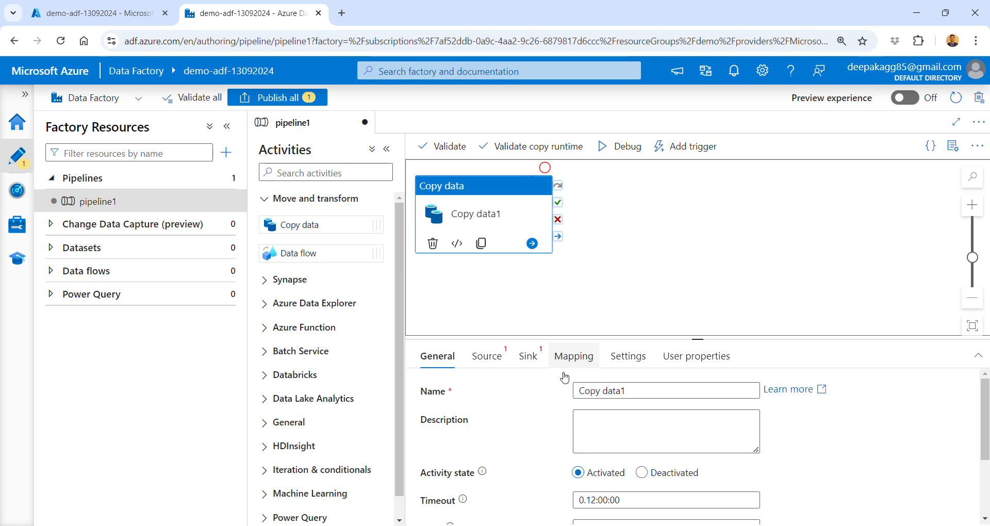
pyautogui.click(494, 368)
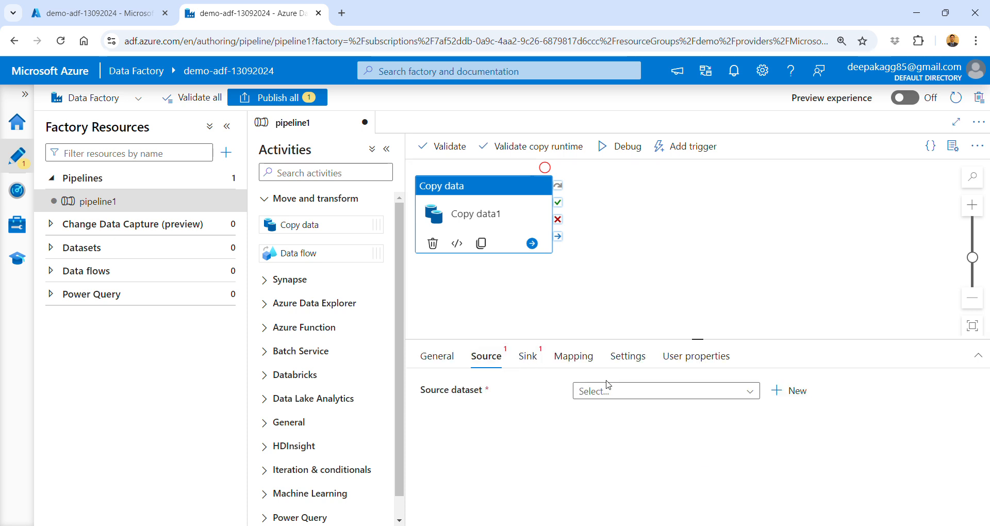
# Step: Check the available source and sink datasets for the Copy data activity, then deselect the activity
pyautogui.click(633, 395)
pyautogui.click(527, 357)
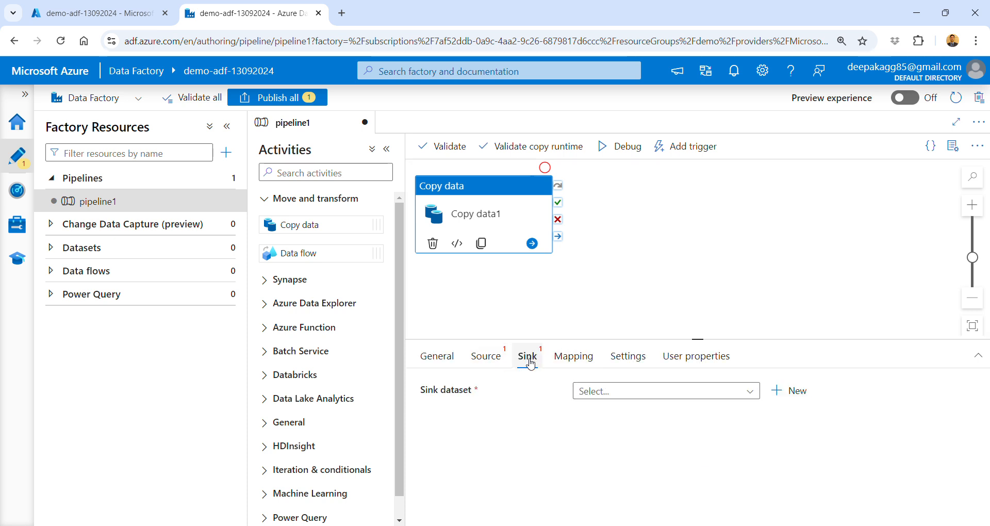
pyautogui.click(607, 394)
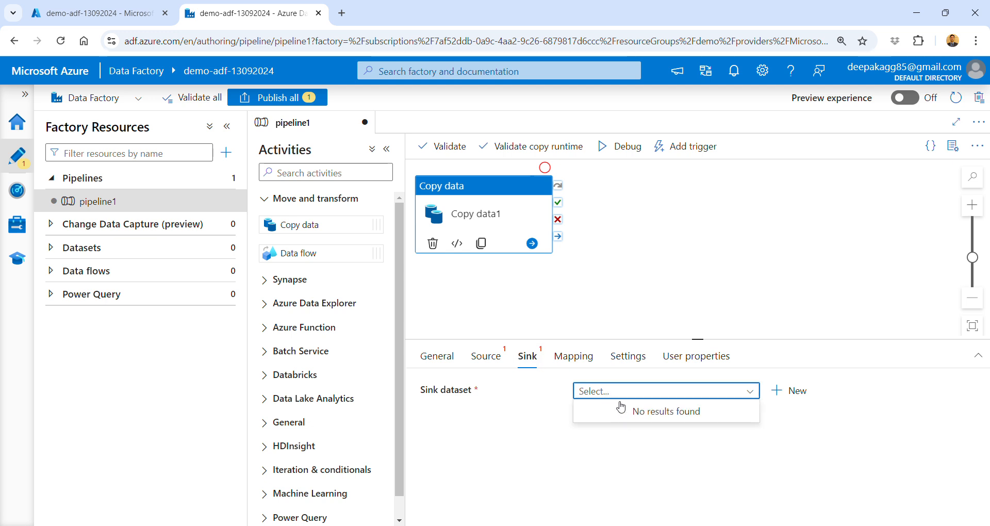
pyautogui.click(660, 281)
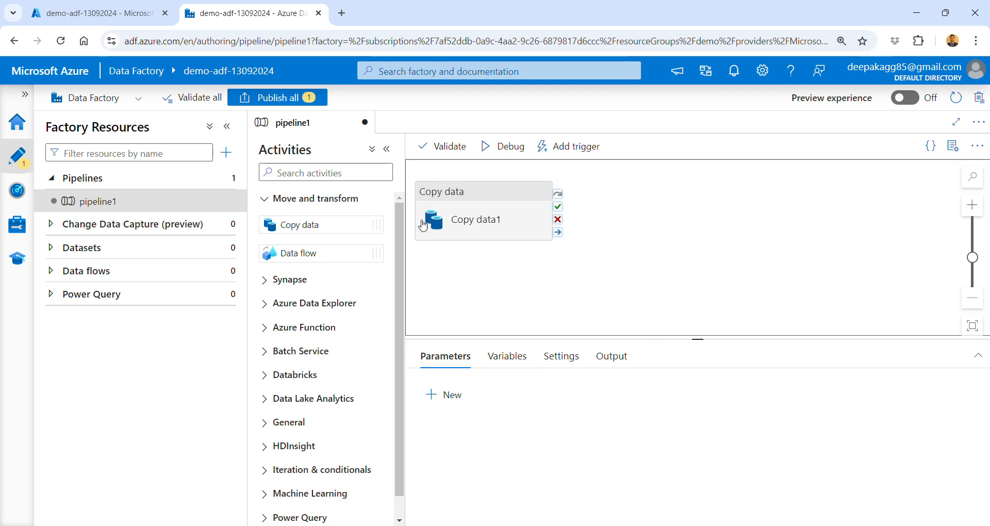
# Step: Collapse the Move and transform group, search the activities for "data", and add a Data flow activity beside the Copy data activity
pyautogui.moveTo(241, 222)
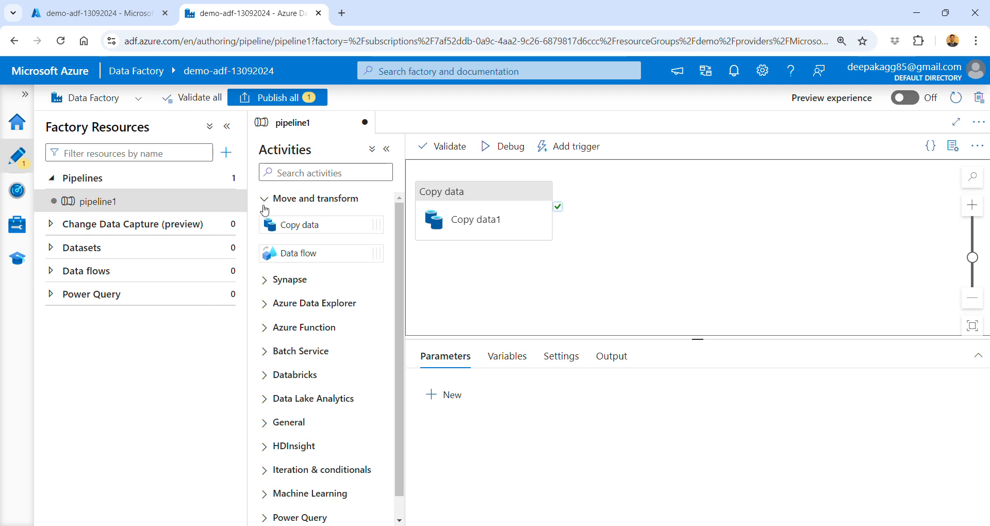
pyautogui.click(265, 204)
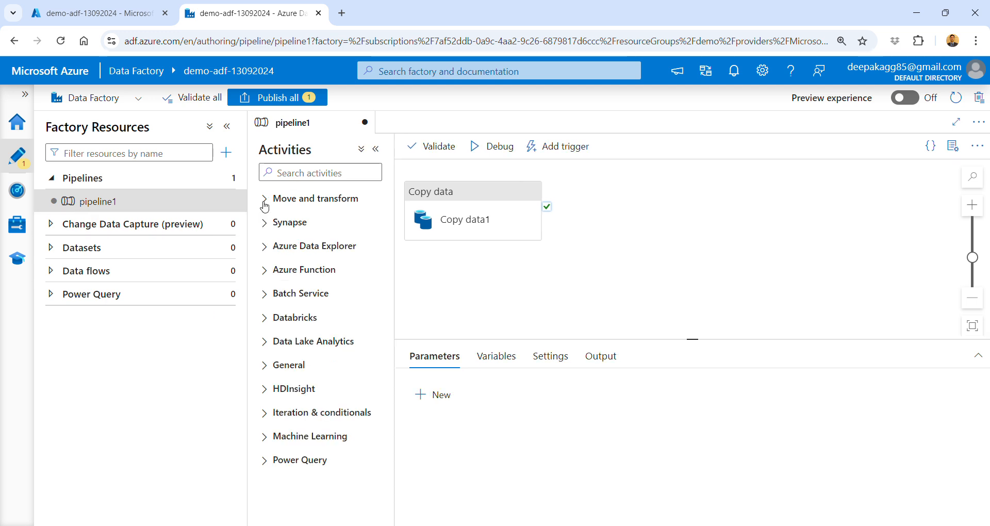
pyautogui.click(295, 172)
pyautogui.write('data')
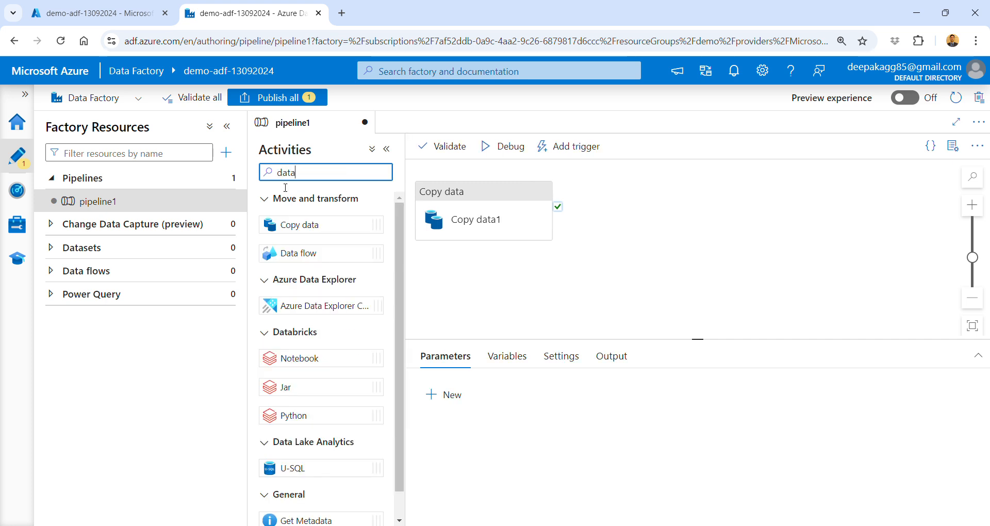
pyautogui.moveTo(273, 254); pyautogui.dragTo(657, 207)
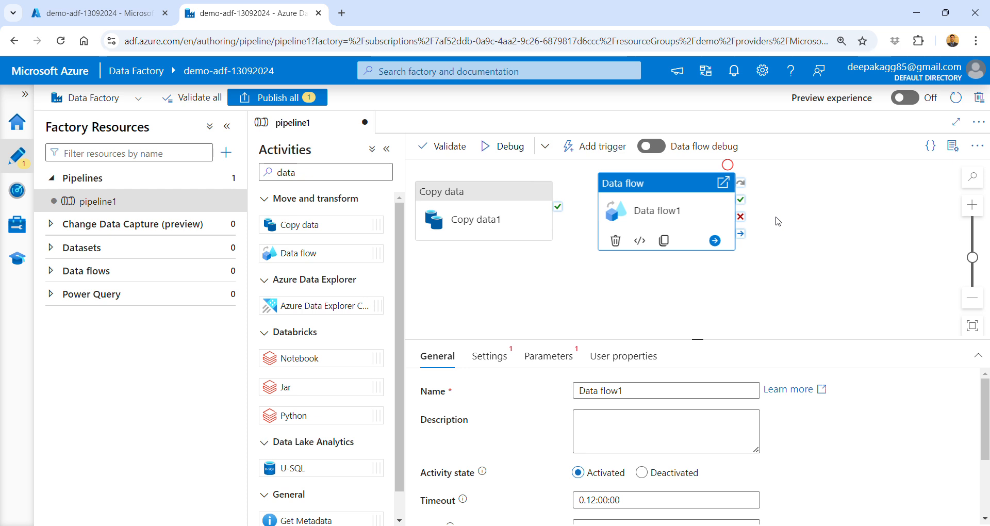
# Step: Expand the Datasets and Data flows groups in the factory resources and show the Copy data activity's sink settings again
pyautogui.click(50, 248)
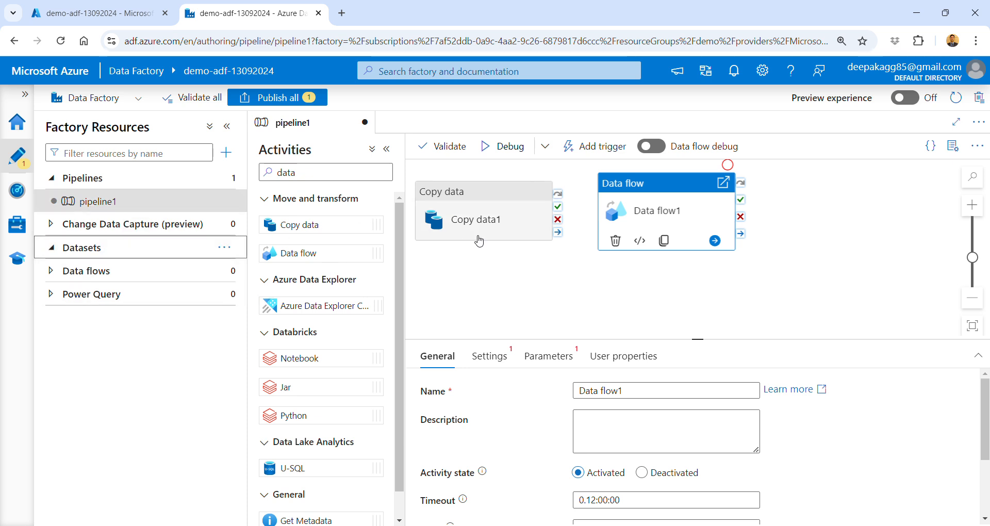
pyautogui.click(472, 198)
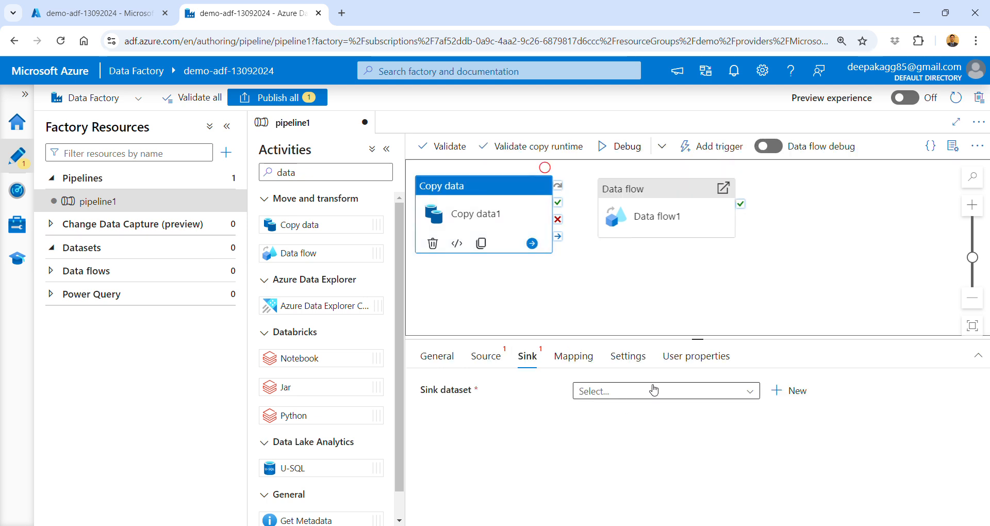
pyautogui.click(50, 272)
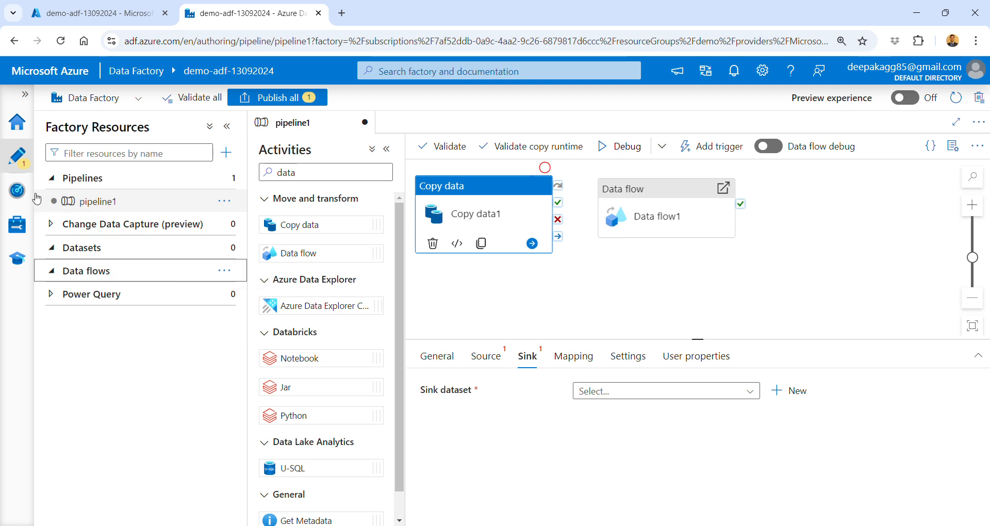
# Step: Examine the pipeline runs, trigger runs and integration runtimes in the monitoring area, widening the runtime Name column to show the full name
pyautogui.click(17, 193)
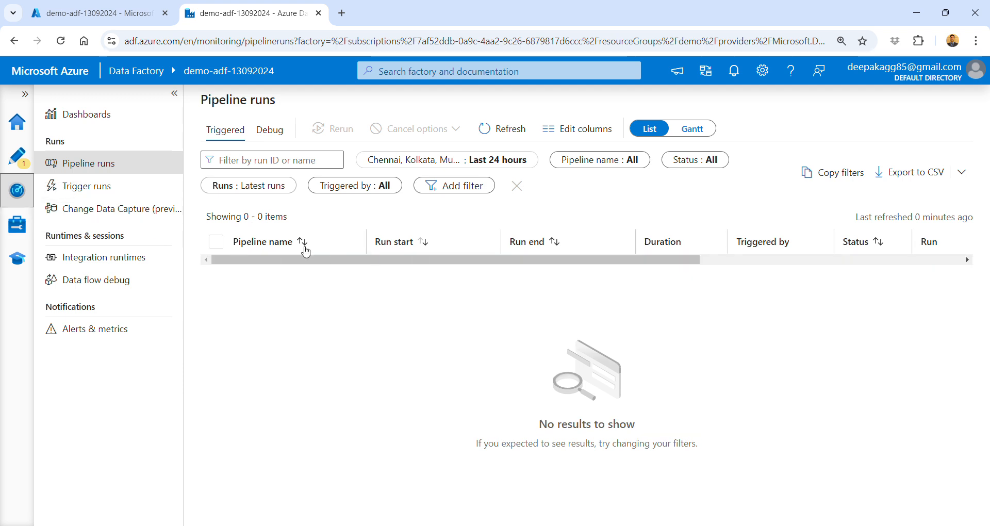
pyautogui.click(102, 194)
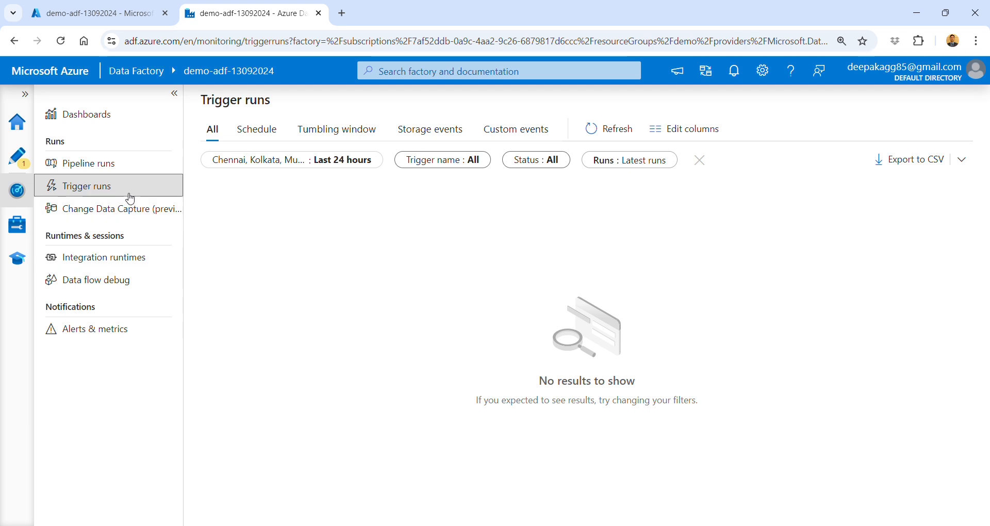
pyautogui.click(106, 263)
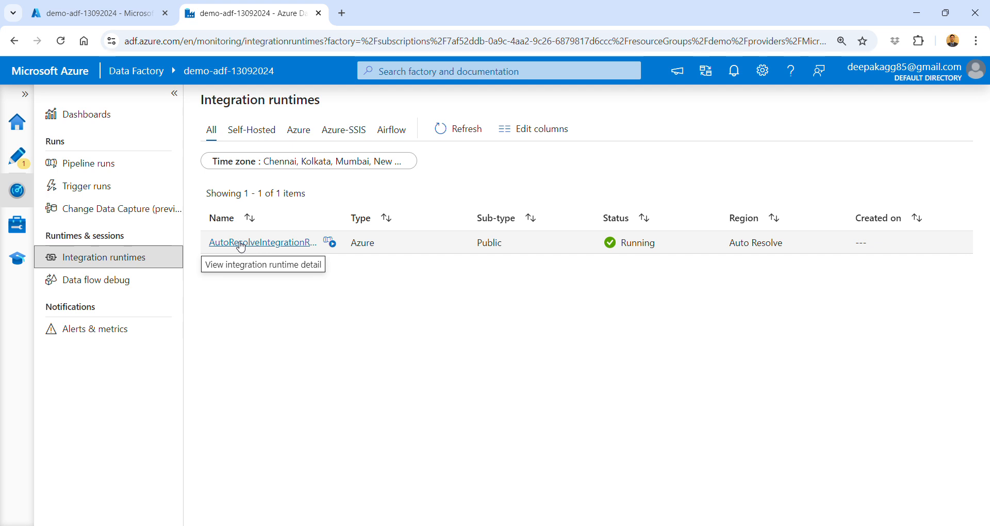
pyautogui.moveTo(338, 218); pyautogui.dragTo(374, 218)
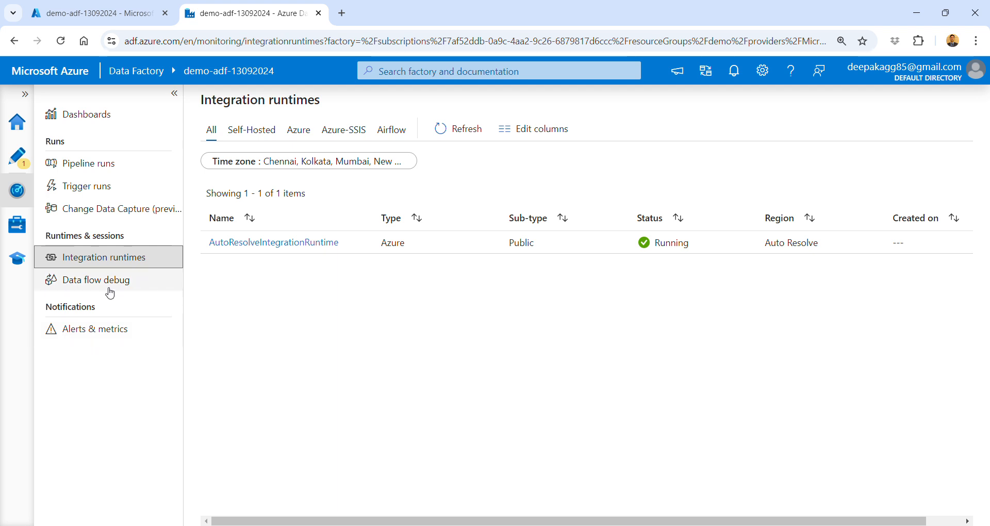
# Step: Examine the linked services, integration runtimes and triggers in the data factory's management area
pyautogui.click(16, 230)
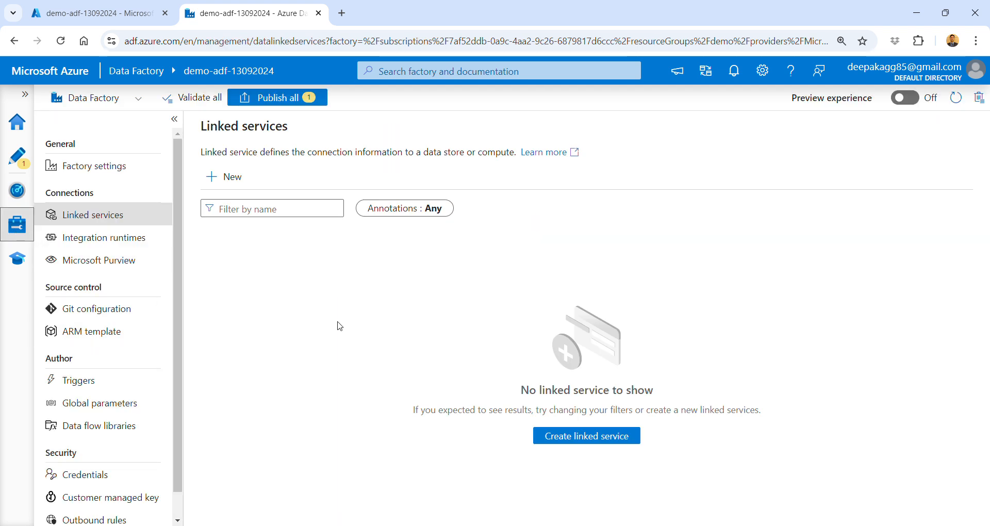
pyautogui.click(94, 218)
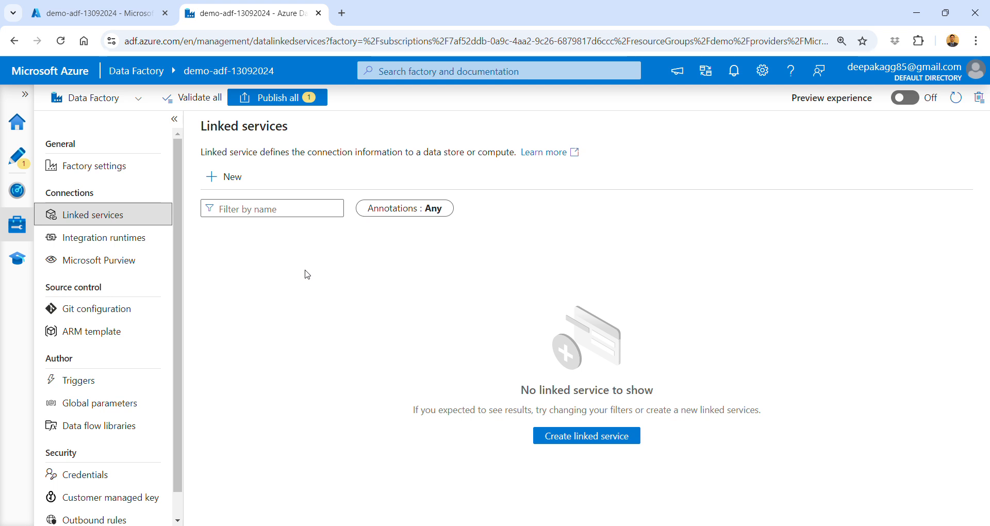
pyautogui.click(85, 237)
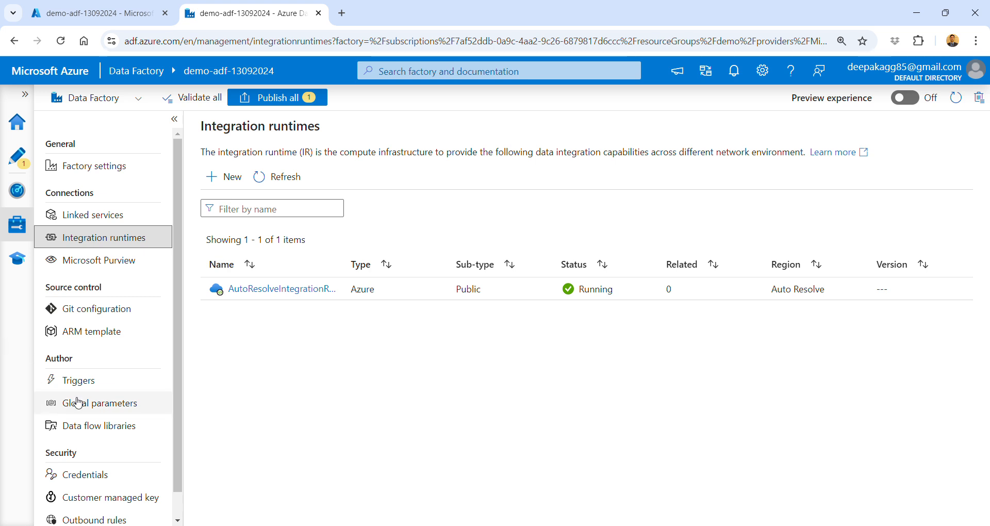
pyautogui.click(78, 380)
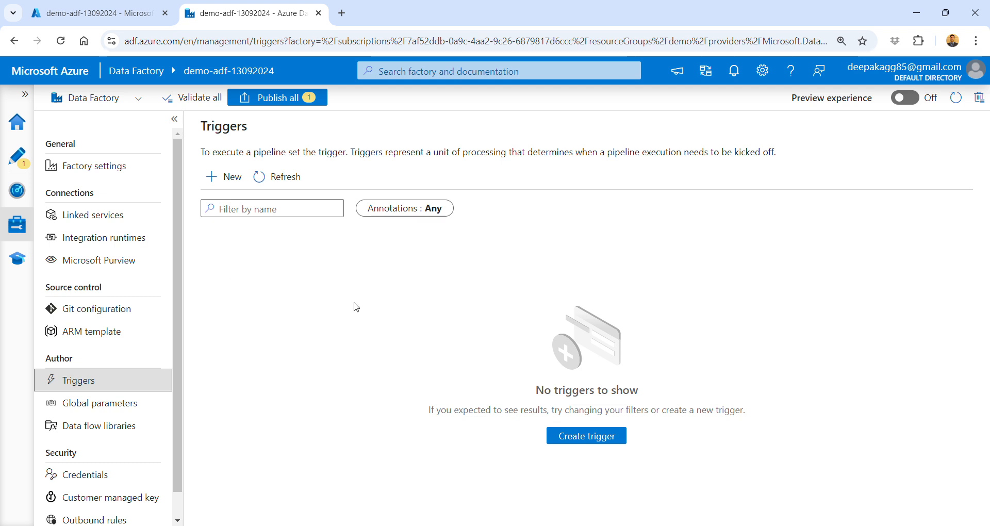
pyautogui.scroll(-1, 41, 368)
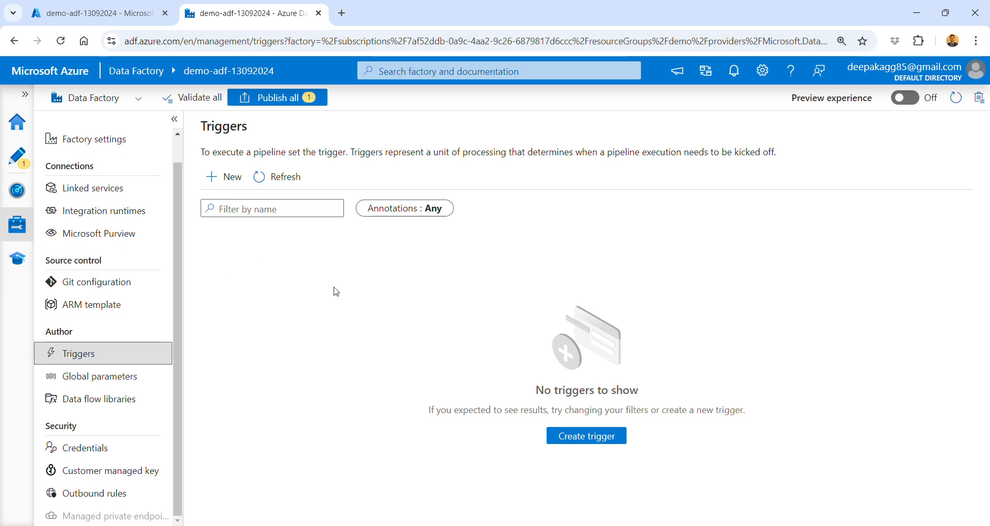